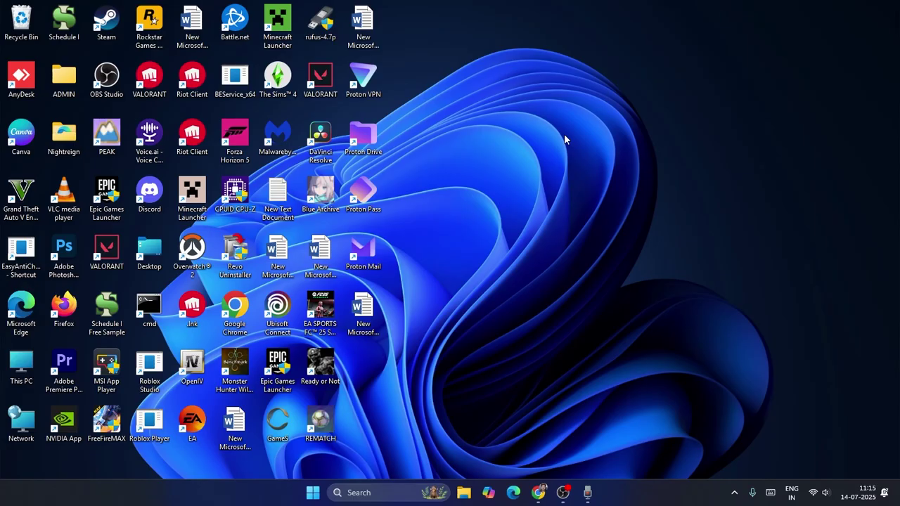
- Open Steam and view the Grand Theft Auto V Enhanced page in the game library
double_click(119, 32)
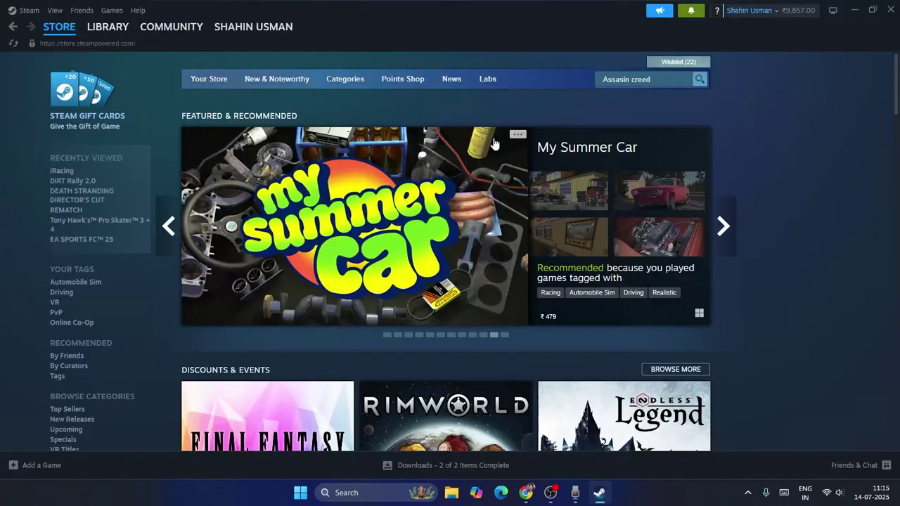
click(106, 26)
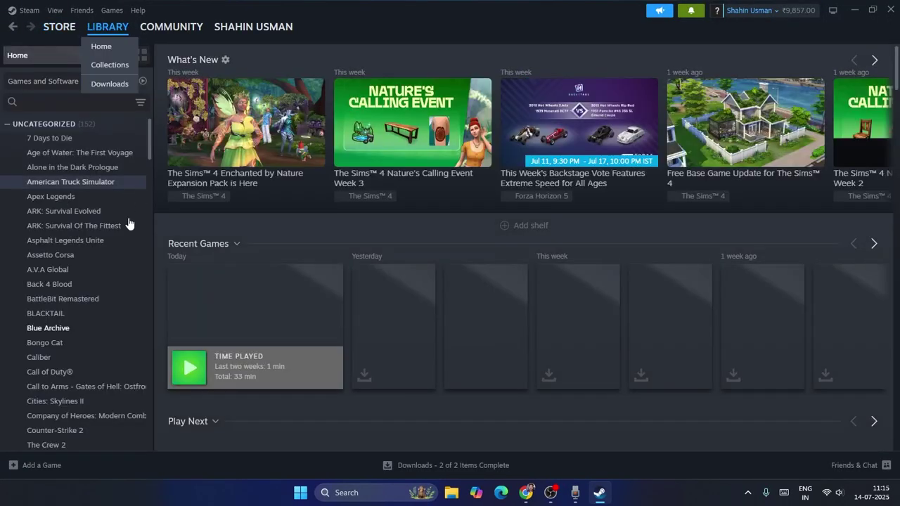
scroll(100, 225, down, 8)
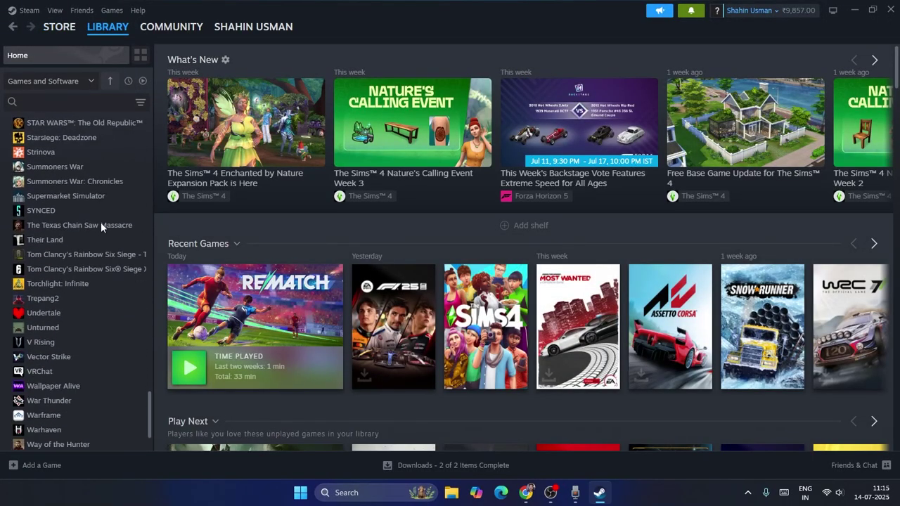
scroll(100, 222, up, 20)
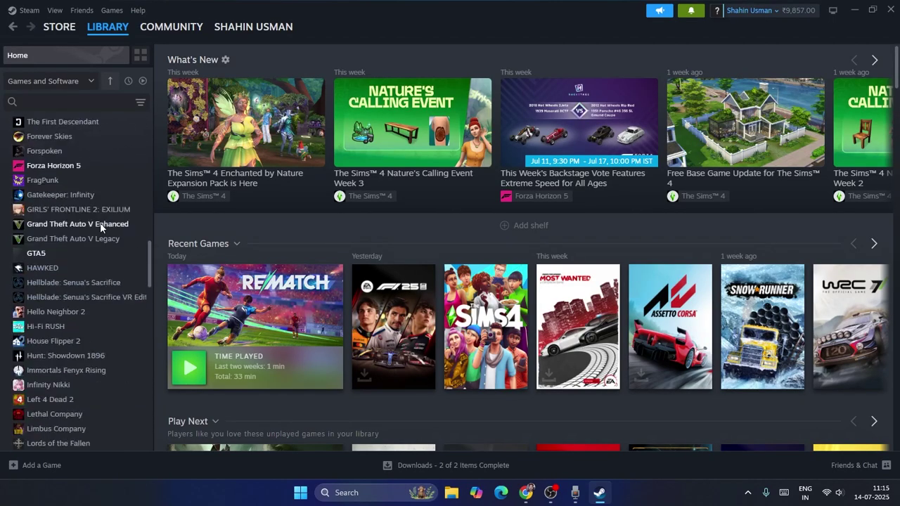
scroll(100, 222, down, 10)
scroll(100, 223, down, 5)
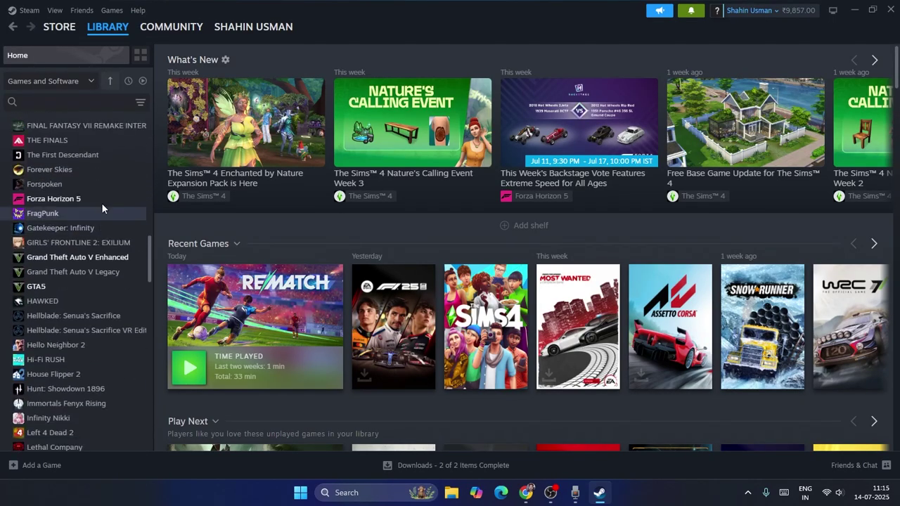
click(109, 258)
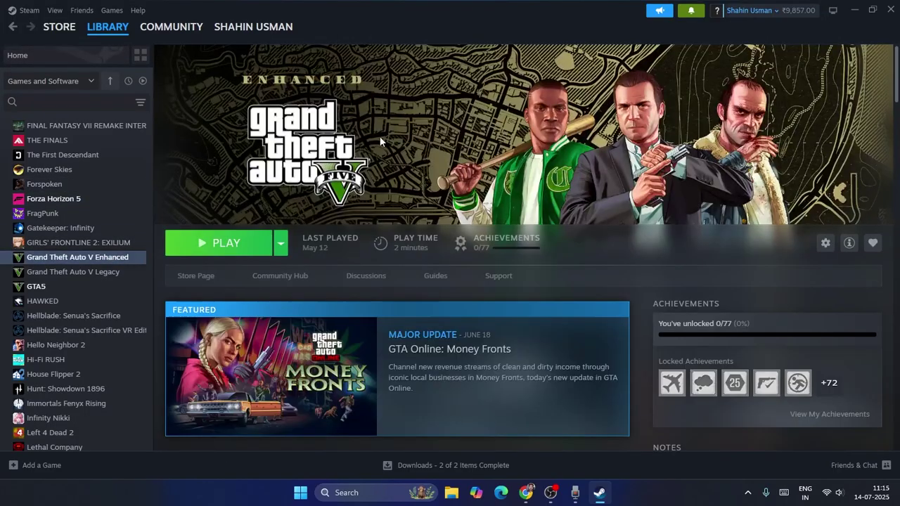
click(854, 10)
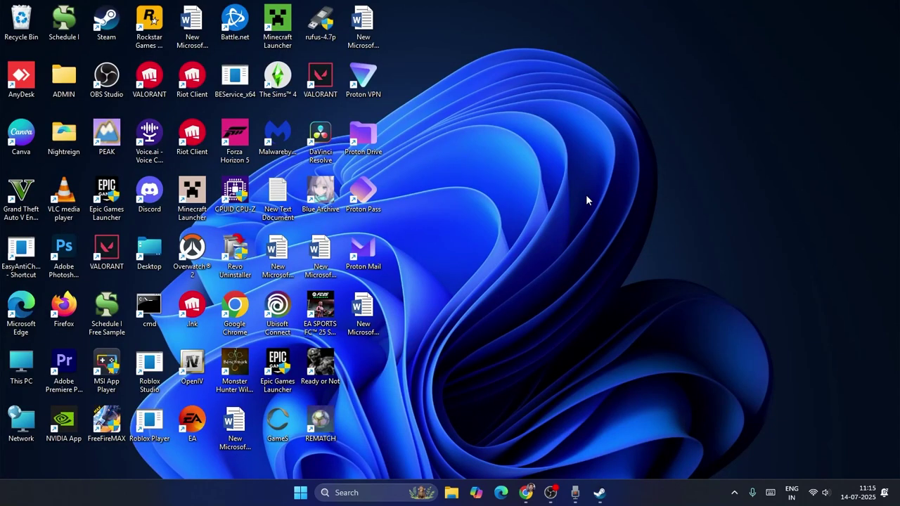
- Open the Date & time page in Windows Settings and synchronise the clock with the time server
click(367, 494)
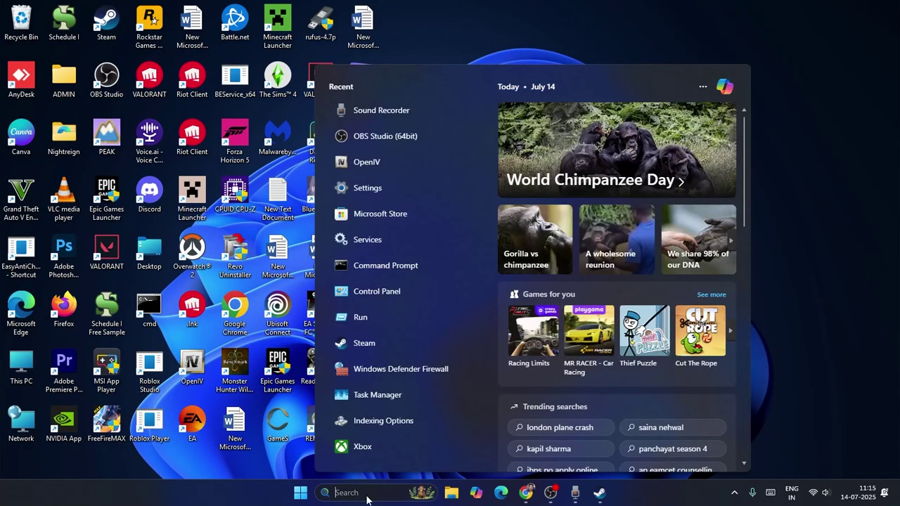
text(settings)
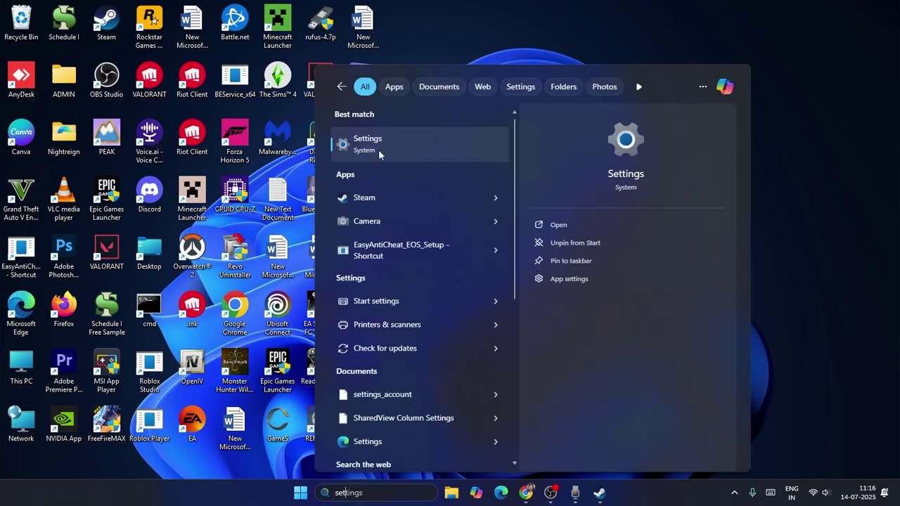
click(380, 147)
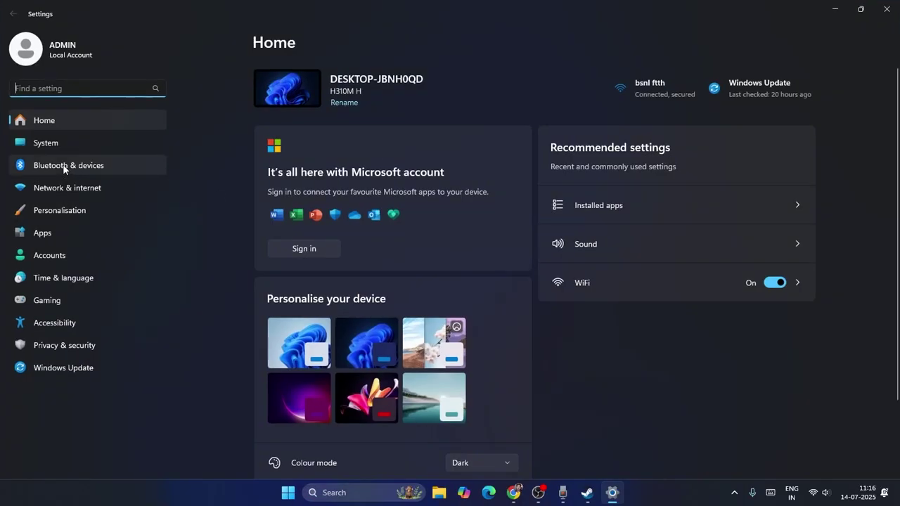
click(81, 276)
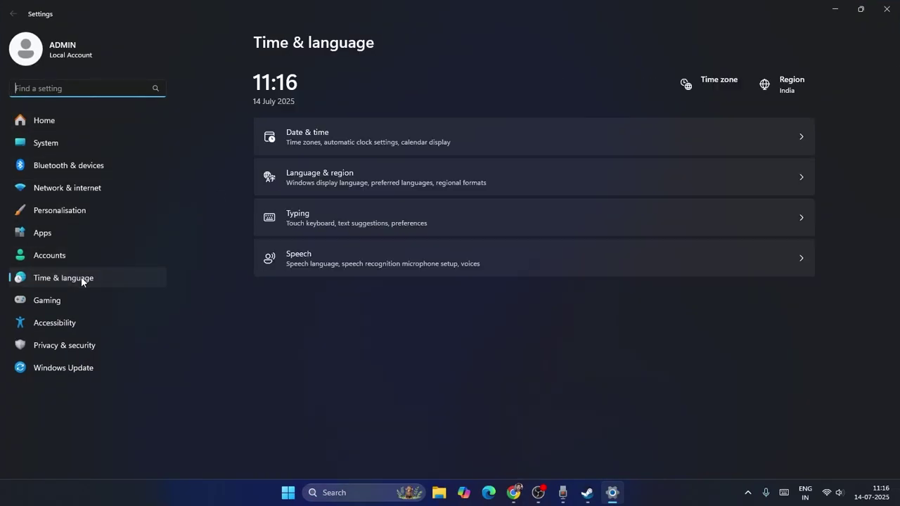
click(325, 132)
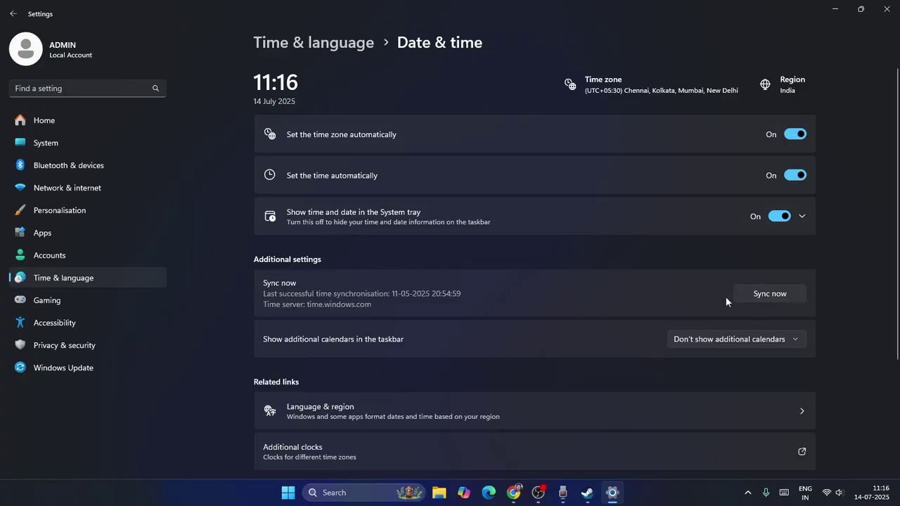
click(771, 293)
click(830, 14)
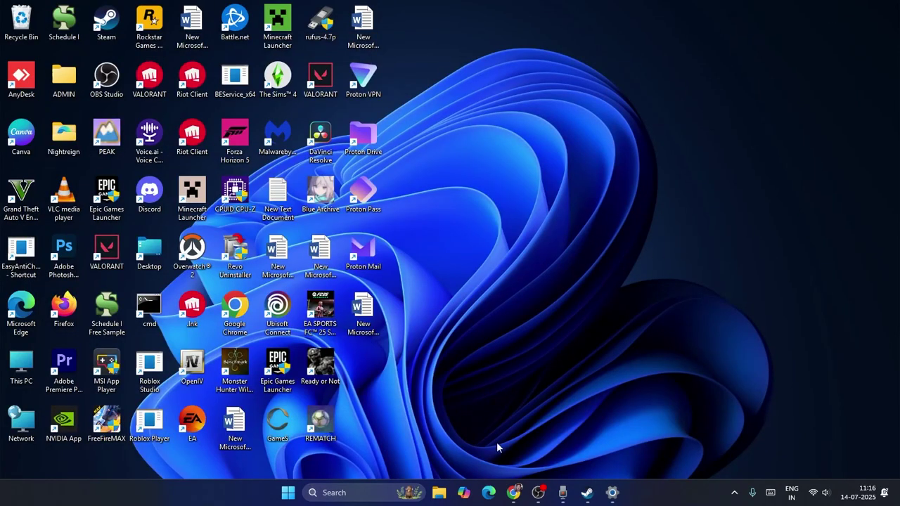
- Switch to the Rockstar Games website in Chrome and look at its account menu and at the game's page in Steam
click(514, 492)
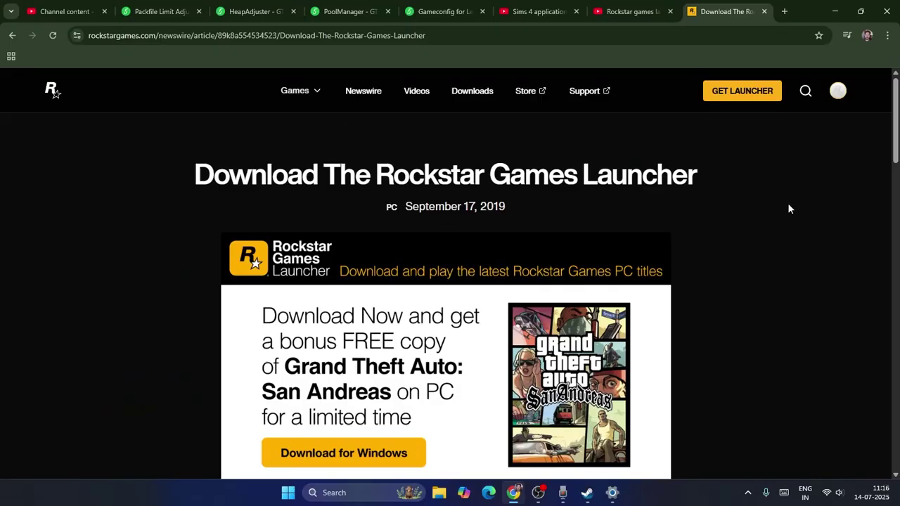
click(12, 35)
mouse_move(841, 94)
click(703, 133)
click(587, 493)
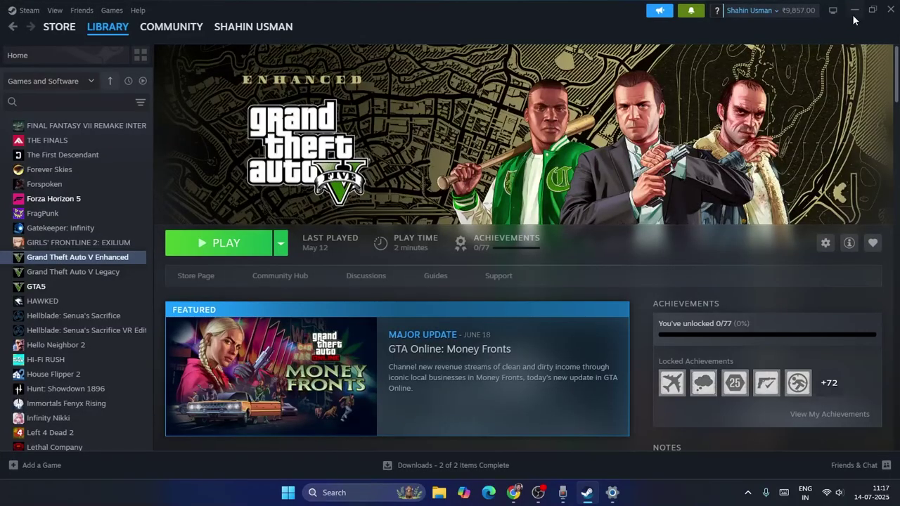
click(854, 10)
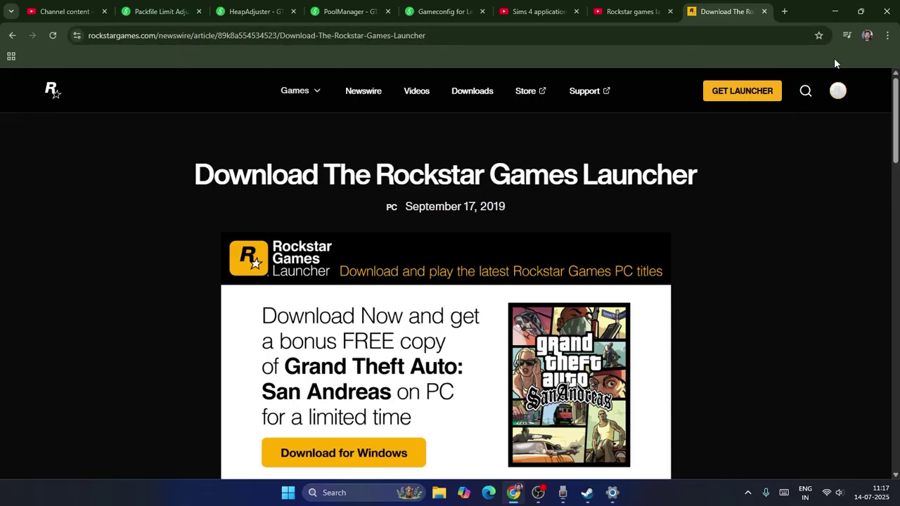
click(837, 91)
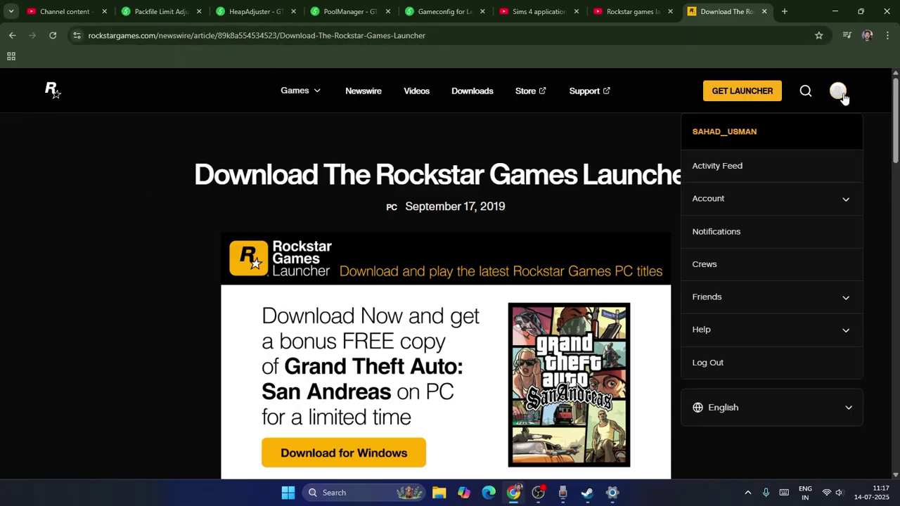
click(644, 127)
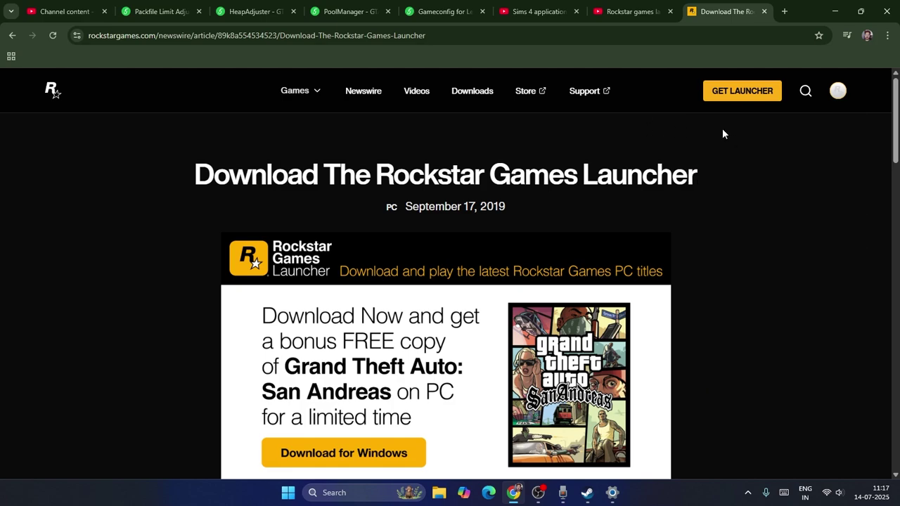
- Open the Rockstar Games account settings and start the 2-Step Verification device setup
click(835, 99)
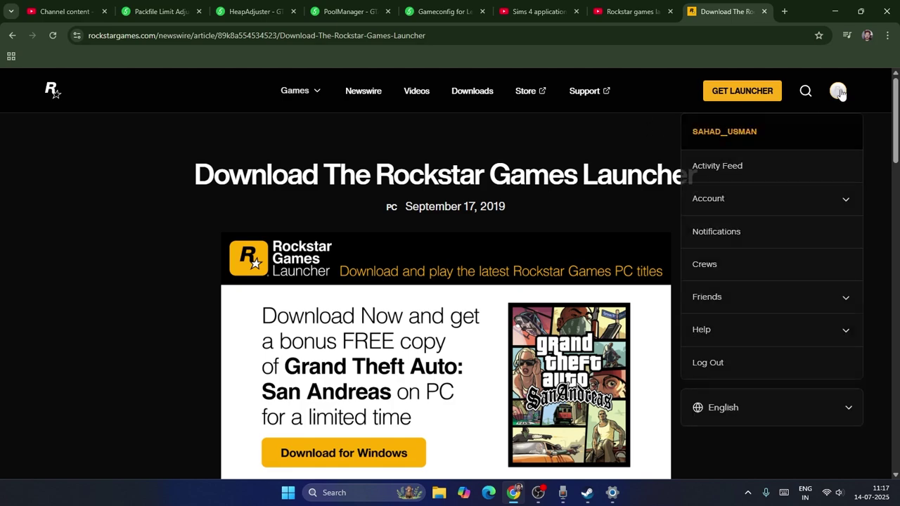
click(728, 202)
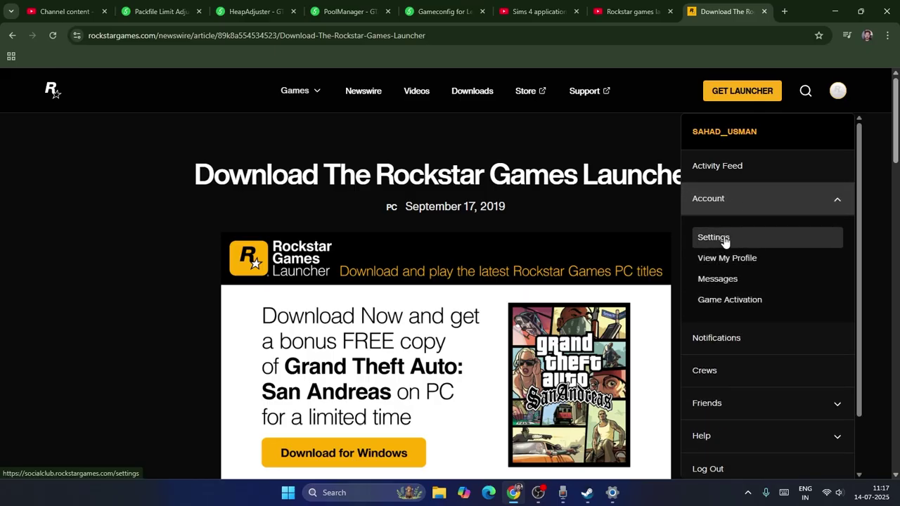
click(818, 241)
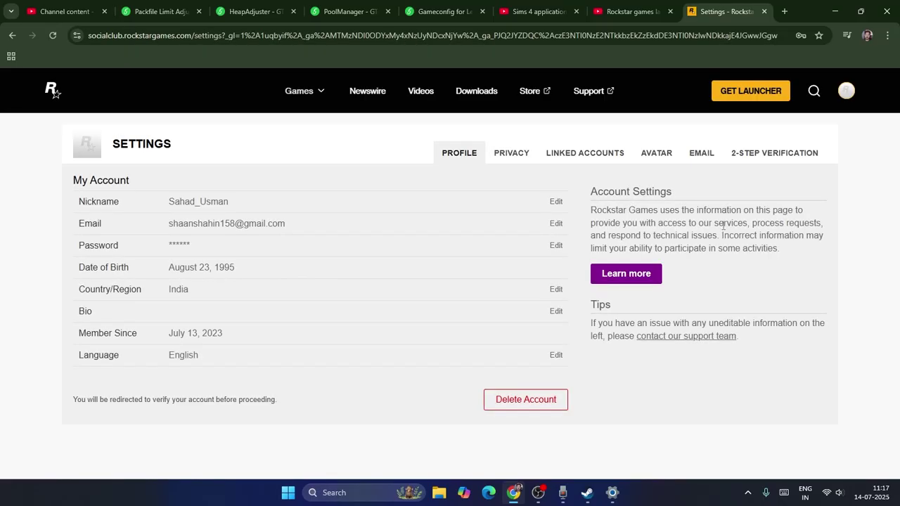
click(774, 158)
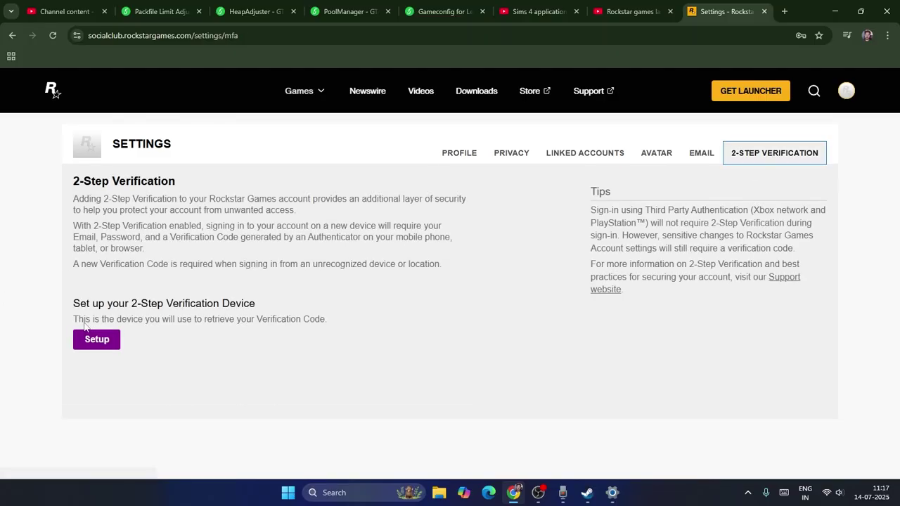
click(110, 343)
- Examine the QR code, secret key, password and verification code fields in the 2-Step Verification setup
scroll(111, 345, down, 3)
scroll(378, 325, up, 2)
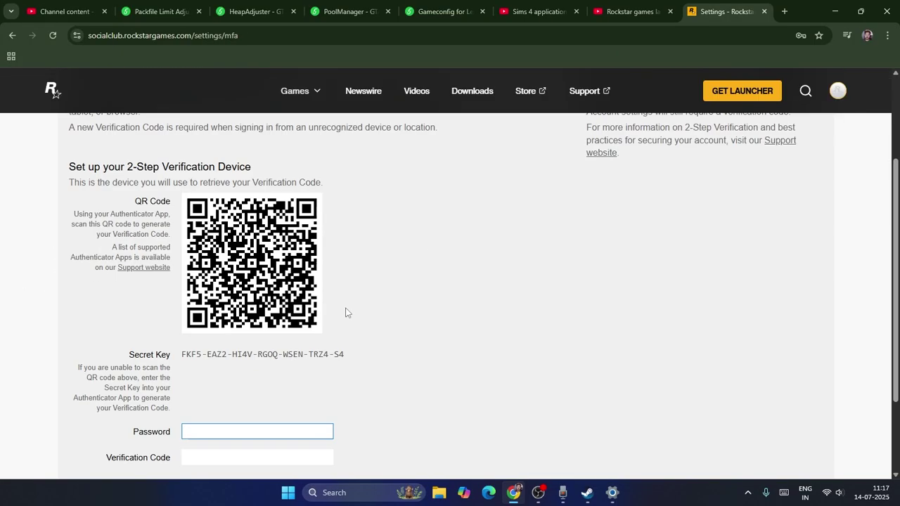
scroll(362, 340, down, 1)
click(205, 377)
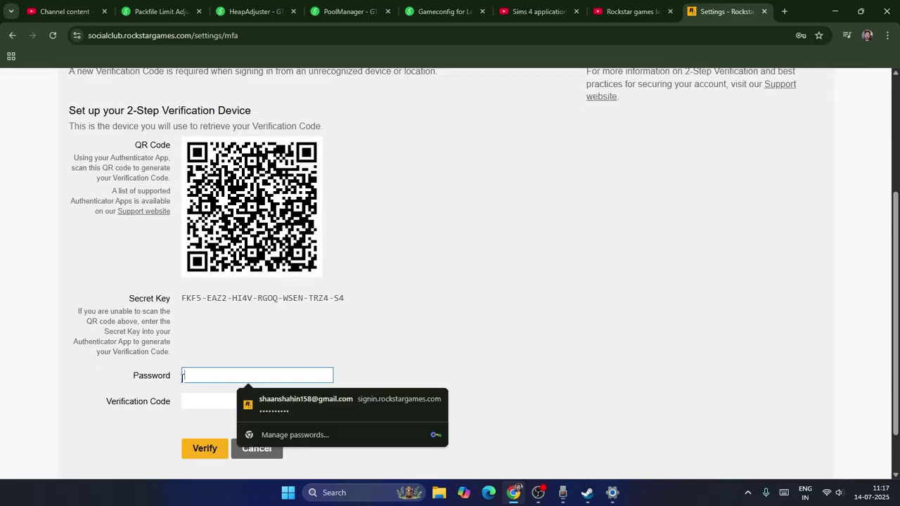
click(211, 405)
click(445, 296)
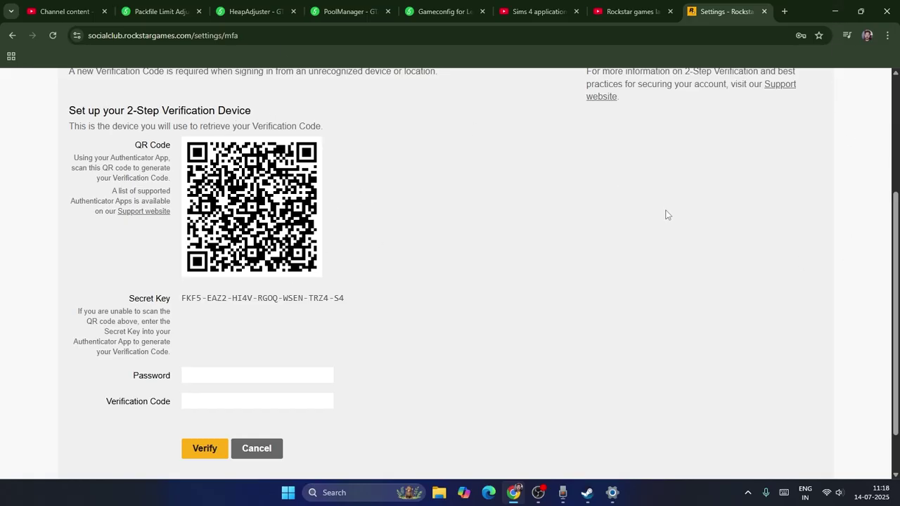
scroll(669, 216, up, 3)
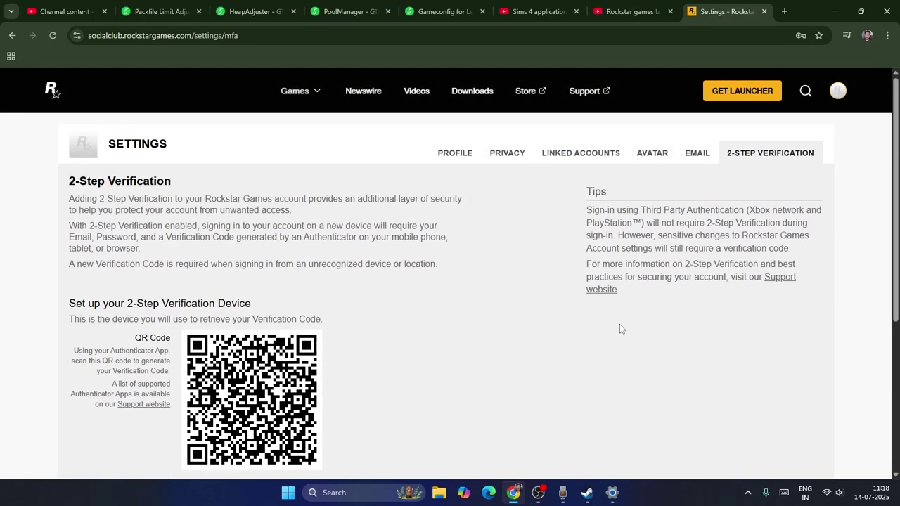
scroll(616, 321, down, 2)
scroll(551, 251, down, 1)
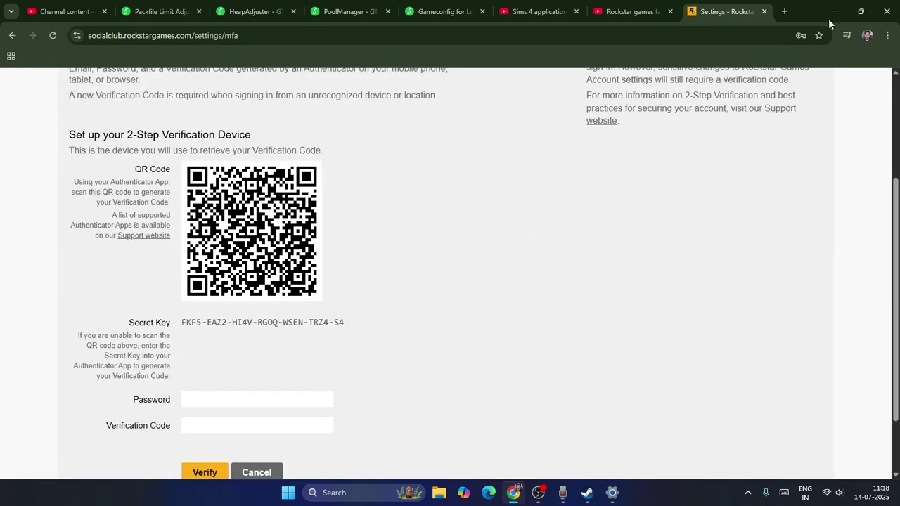
scroll(477, 244, up, 3)
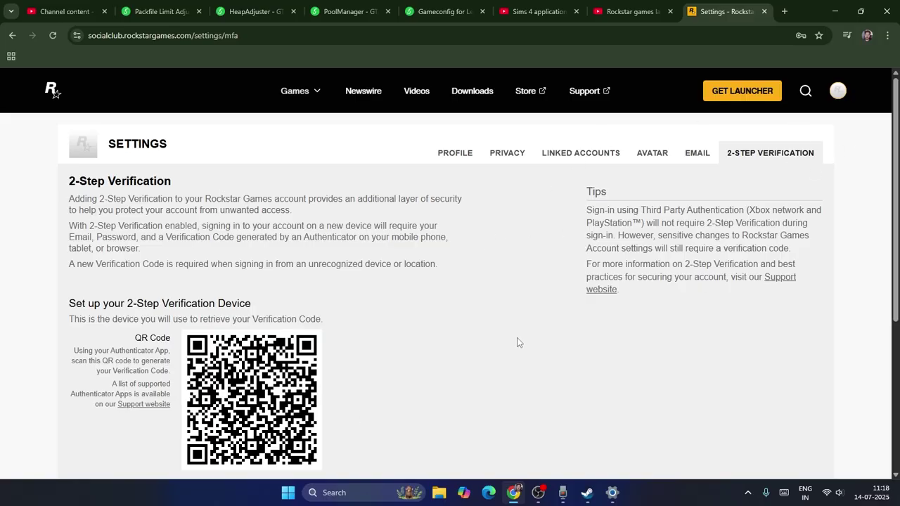
scroll(493, 323, down, 3)
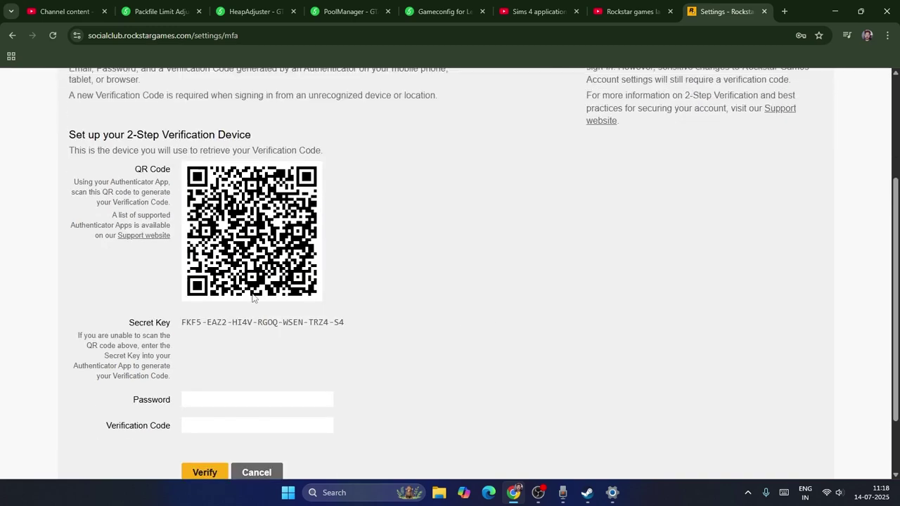
scroll(484, 324, up, 1)
scroll(484, 325, down, 2)
click(220, 338)
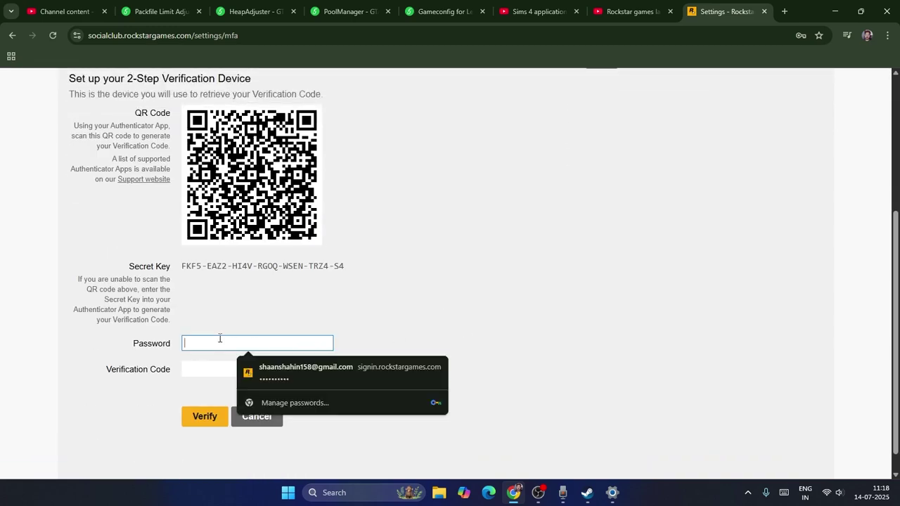
click(191, 366)
click(616, 277)
scroll(327, 285, up, 1)
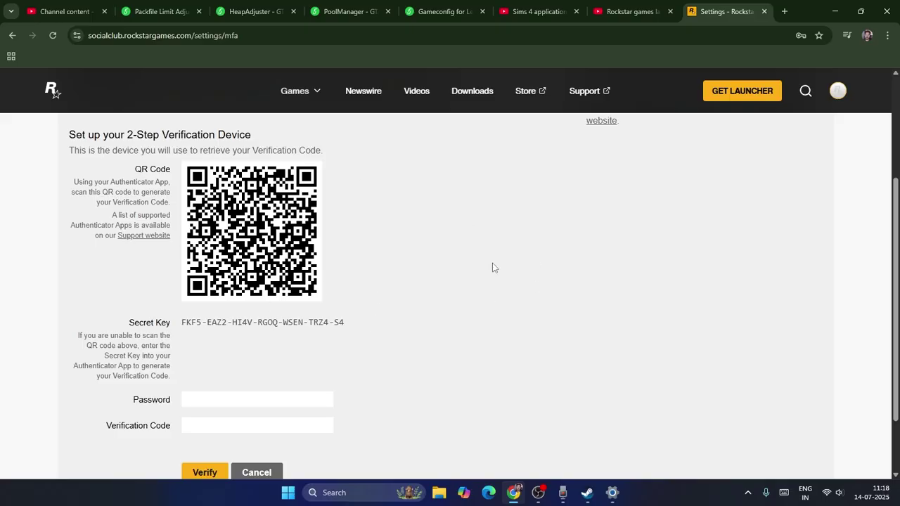
- Minimise Chrome, switch to Steam to view the Grand Theft Auto V Enhanced page, and return to the desktop
click(836, 19)
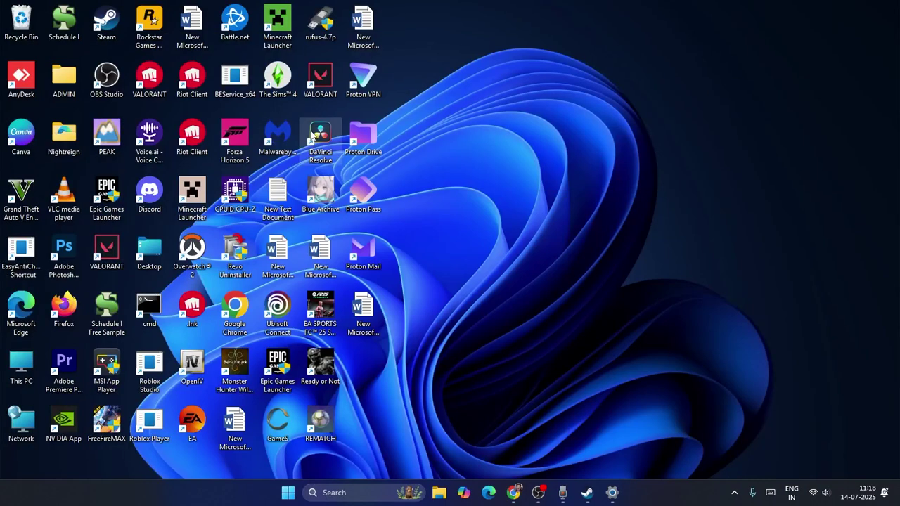
click(588, 496)
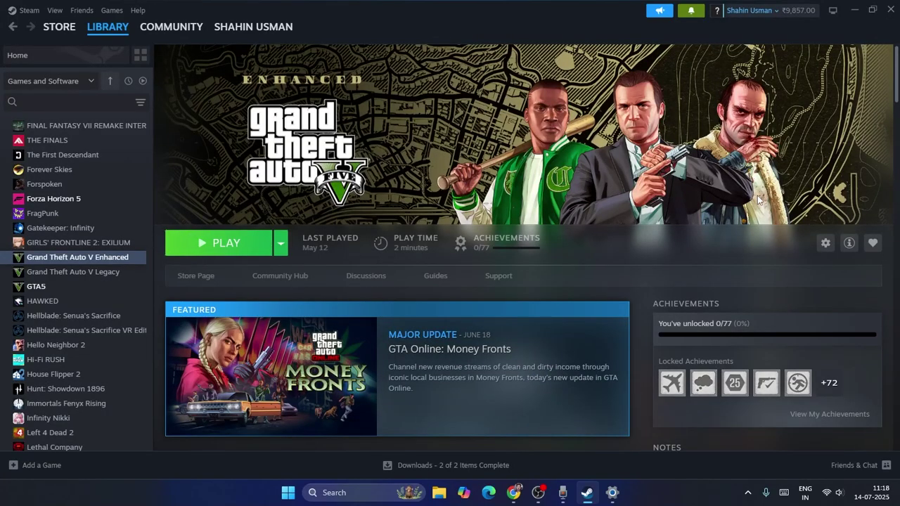
click(854, 10)
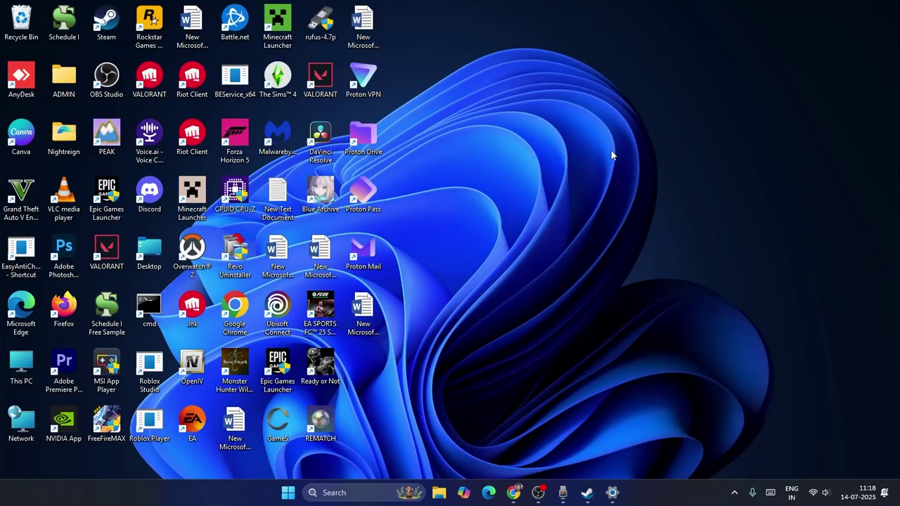